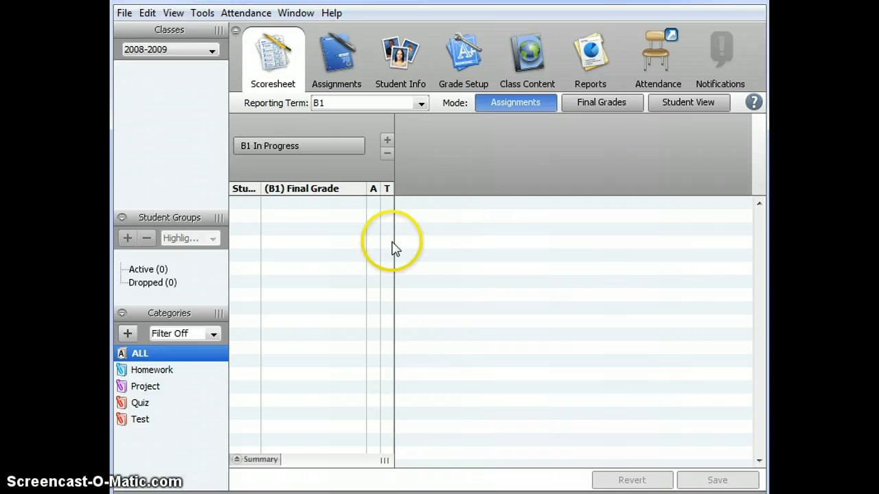
Switch the class list to the 2012-2013 school year.
{"action": "left_click", "coordinate": [188, 54]}
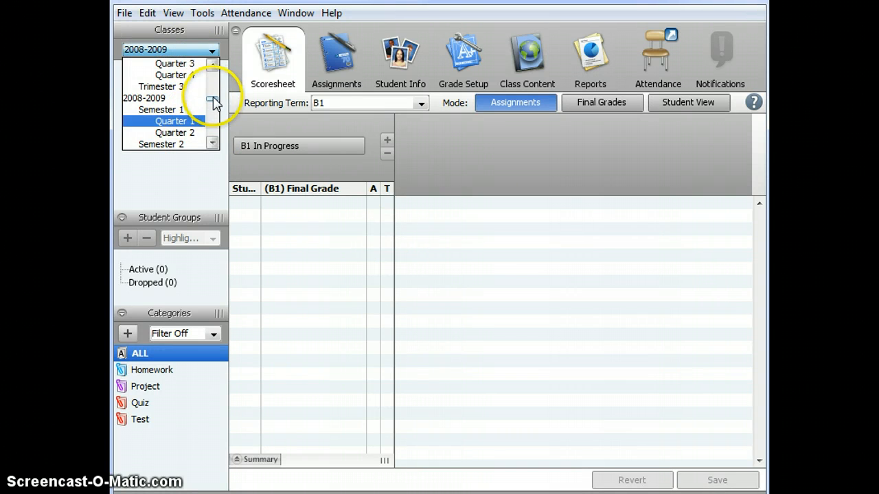
{"action": "left_click_drag", "start_coordinate": [213, 95], "coordinate": [215, 70]}
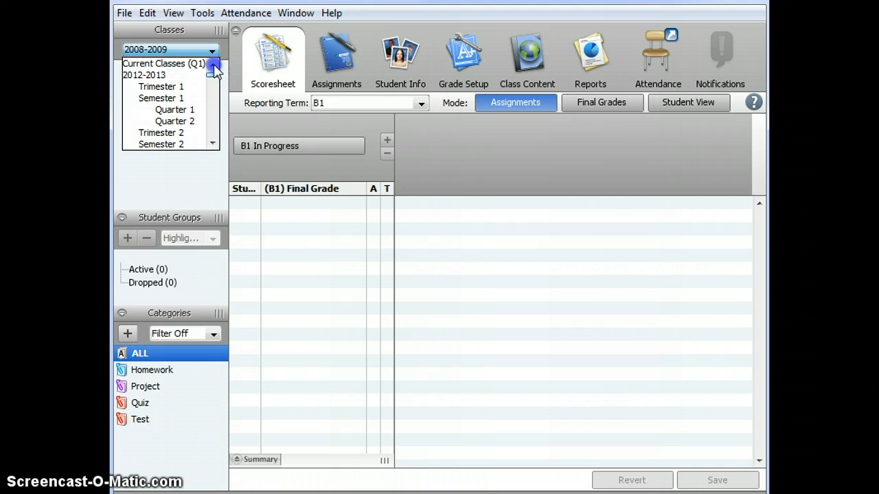
{"action": "left_click", "coordinate": [155, 75]}
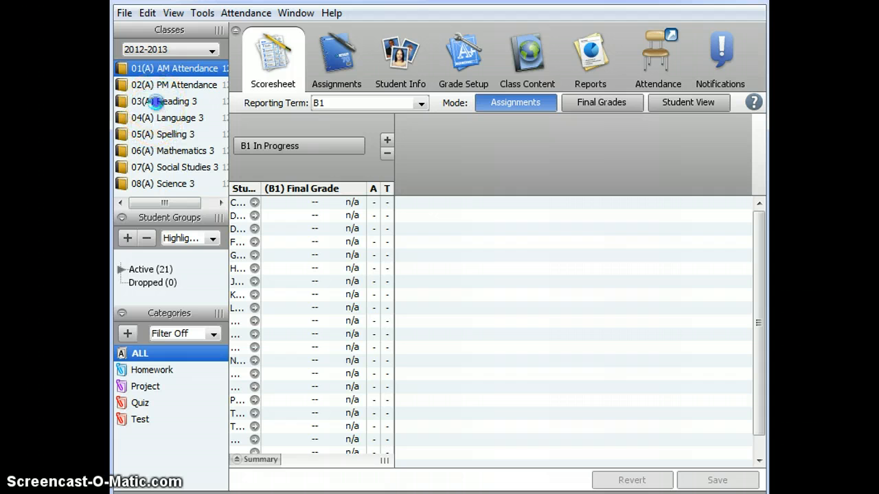
Open the Reading 3 class and view its scoresheet under the T2, ALL and B1 reporting terms.
{"action": "left_click", "coordinate": [159, 101]}
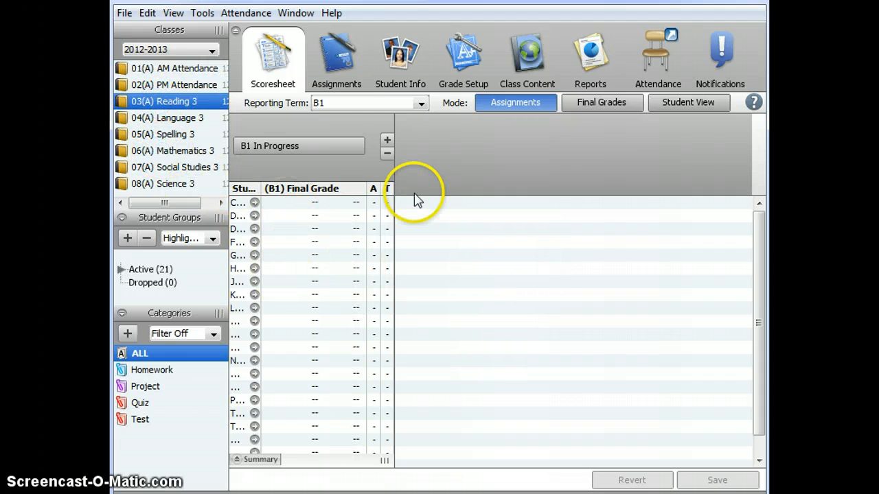
{"action": "left_click", "coordinate": [347, 105]}
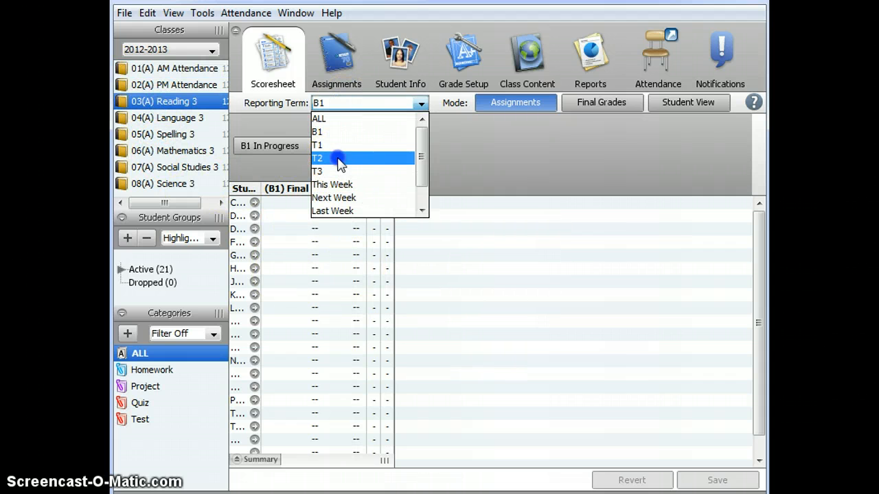
{"action": "left_click", "coordinate": [337, 158]}
{"action": "left_click", "coordinate": [355, 103]}
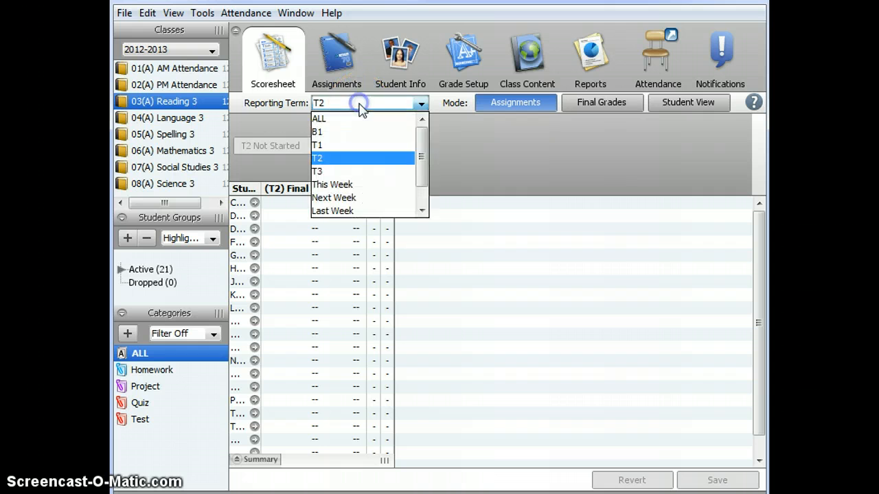
{"action": "left_click", "coordinate": [320, 119]}
{"action": "left_click", "coordinate": [397, 104]}
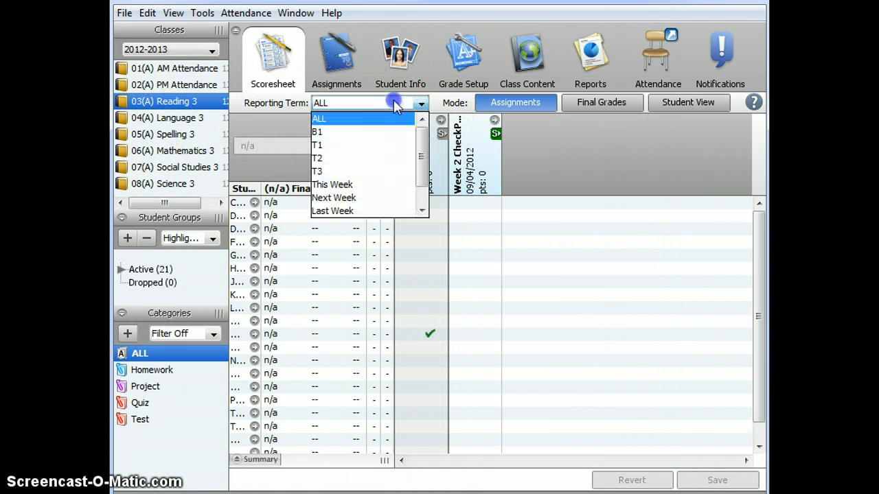
{"action": "left_click", "coordinate": [345, 130]}
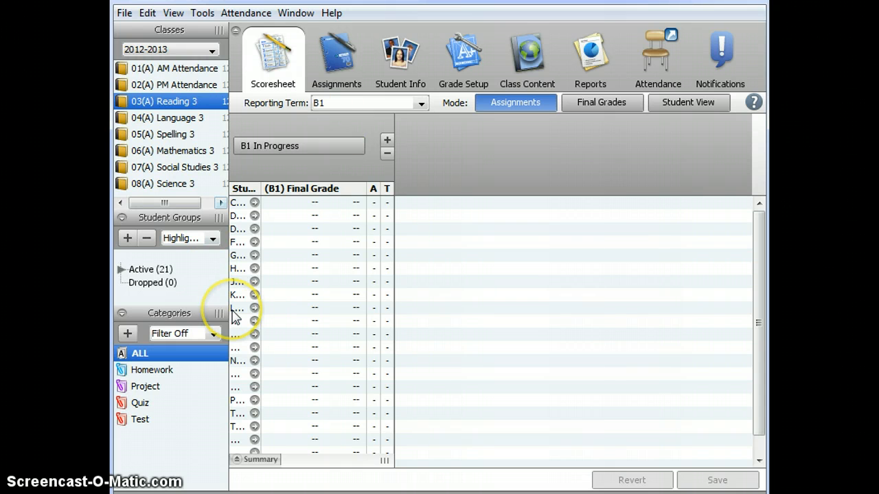
{"action": "left_click", "coordinate": [172, 150]}
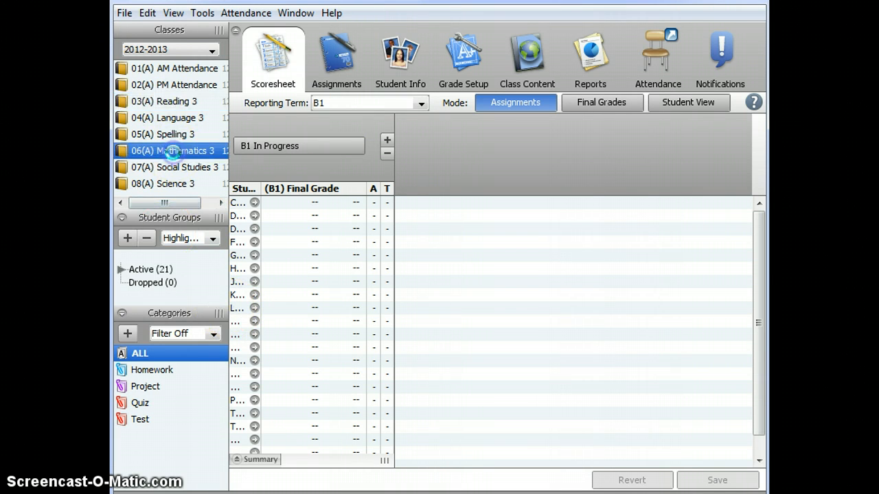
{"action": "left_click", "coordinate": [164, 105]}
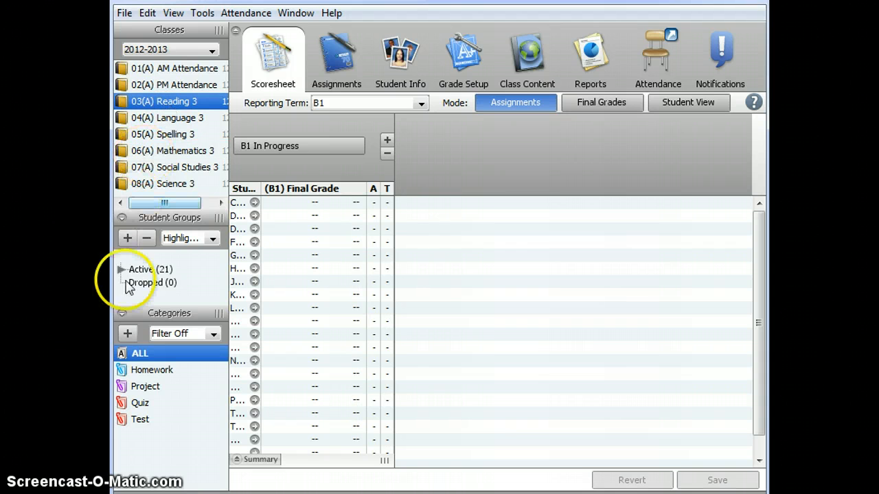
{"action": "left_click_drag", "start_coordinate": [149, 313], "coordinate": [146, 346]}
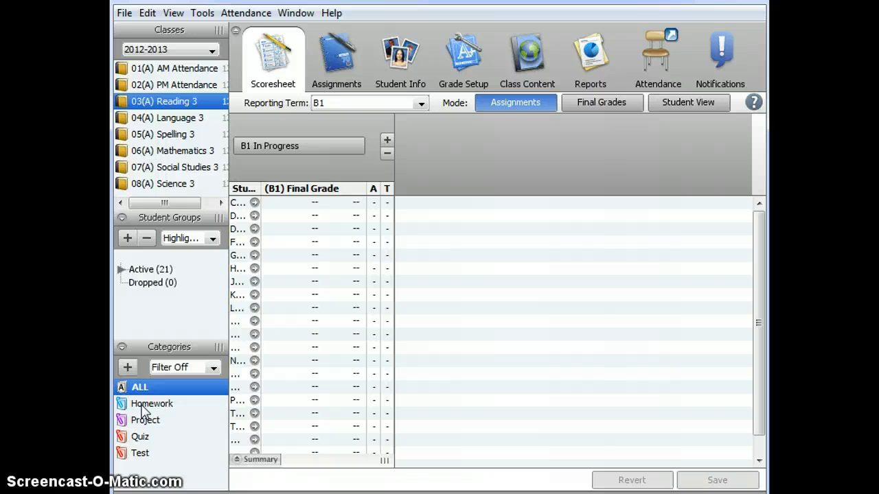
Open the Test assignment category for editing and rename it CC-Summative.
{"action": "left_click", "coordinate": [139, 454]}
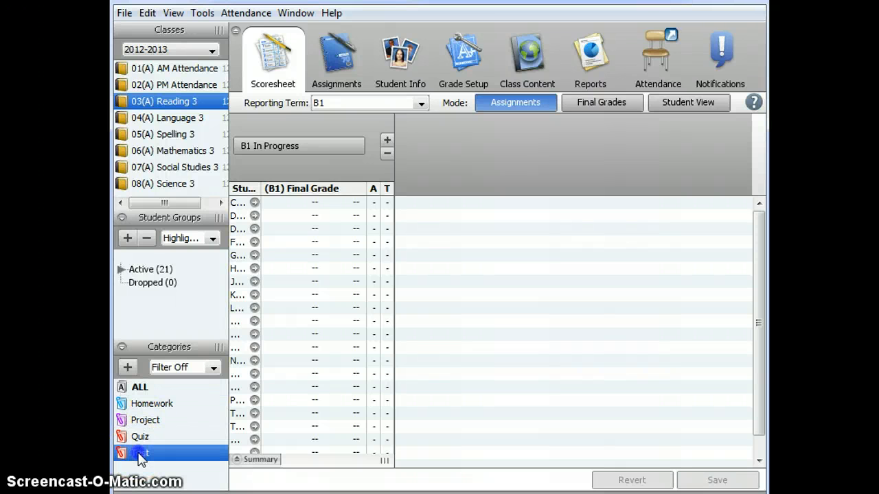
{"action": "right_click", "coordinate": [140, 458]}
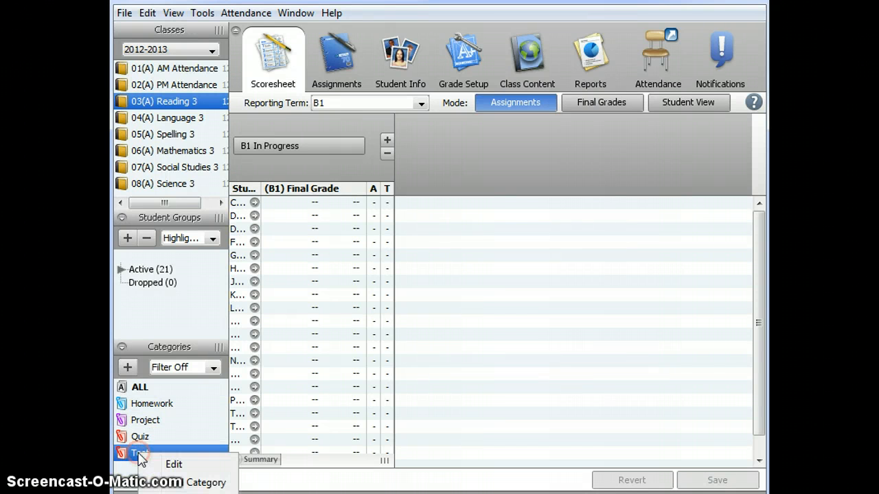
{"action": "left_click", "coordinate": [174, 465]}
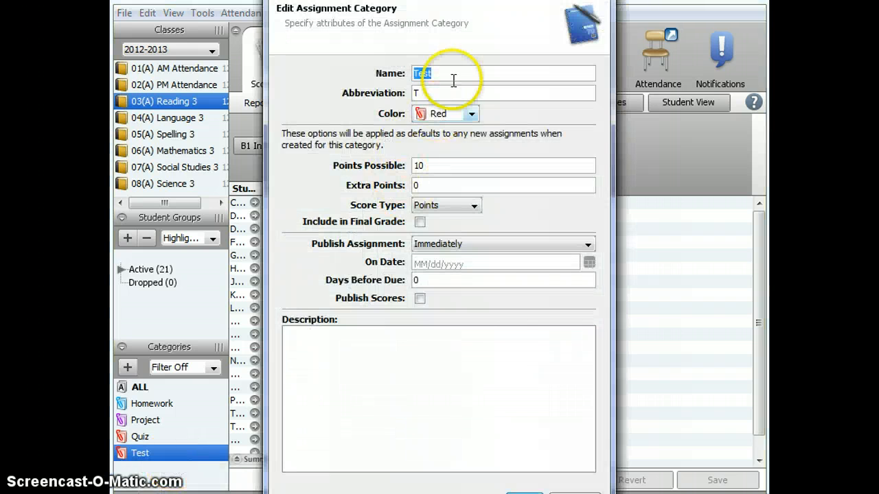
{"action": "left_click", "coordinate": [450, 74]}
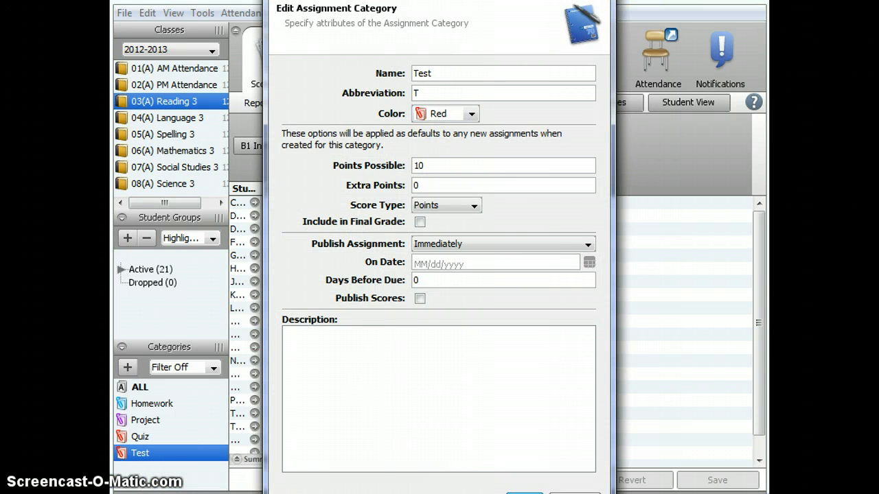
{"action": "left_click_drag", "start_coordinate": [442, 94], "coordinate": [412, 94]}
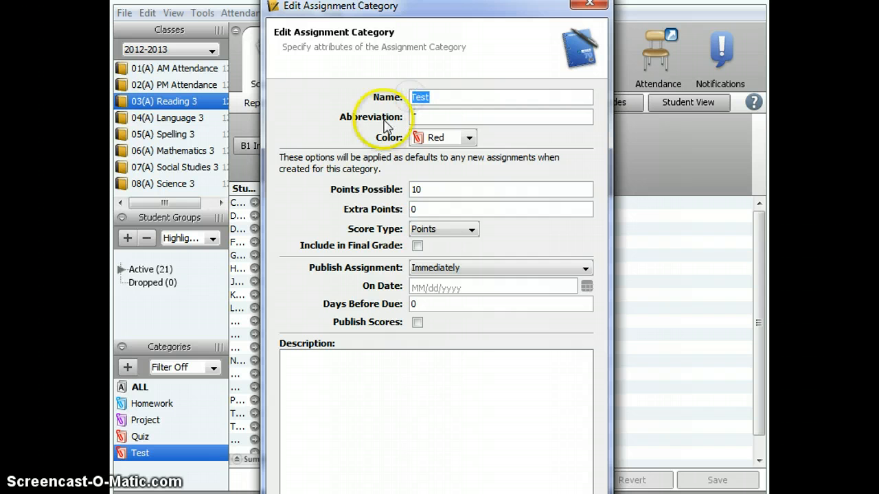
{"action": "type", "text": "T"}
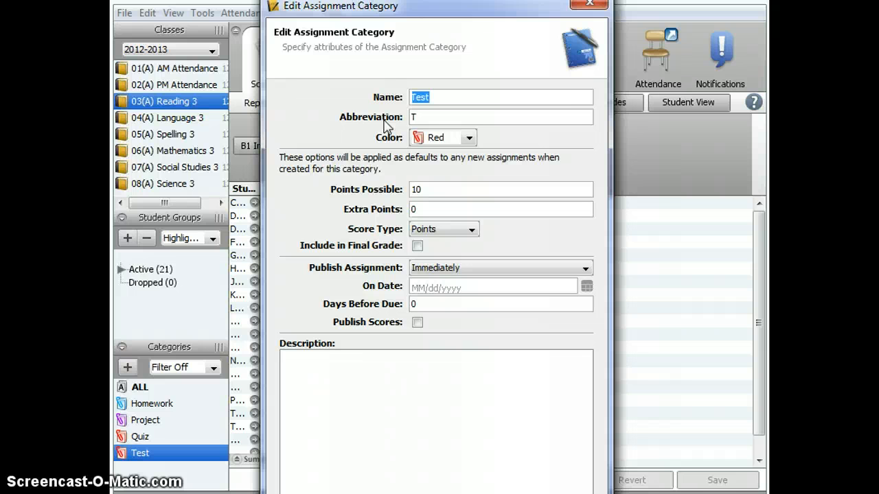
{"action": "type", "text": "CC"}
{"action": "type", "text": "-Summative"}
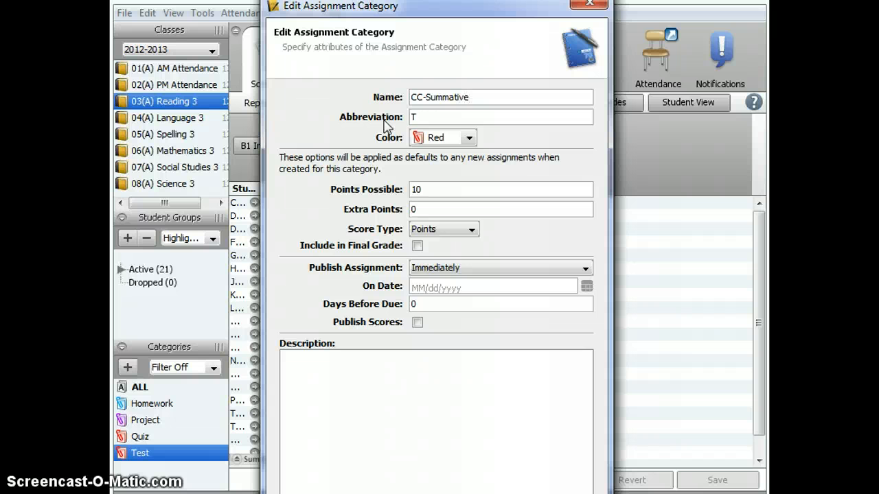
Set the category's abbreviation to CC-S and its color to Black.
{"action": "double_click", "coordinate": [432, 116]}
{"action": "type", "text": "CC-S"}
{"action": "left_click", "coordinate": [421, 138]}
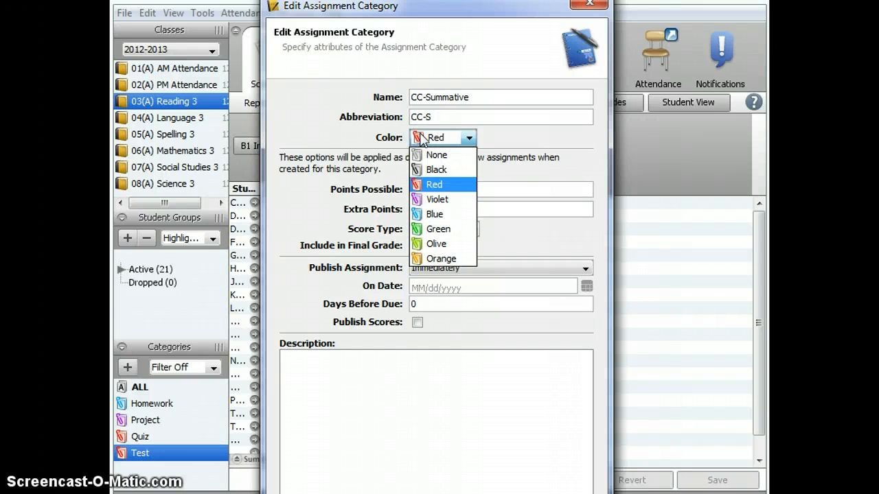
{"action": "left_click", "coordinate": [429, 170]}
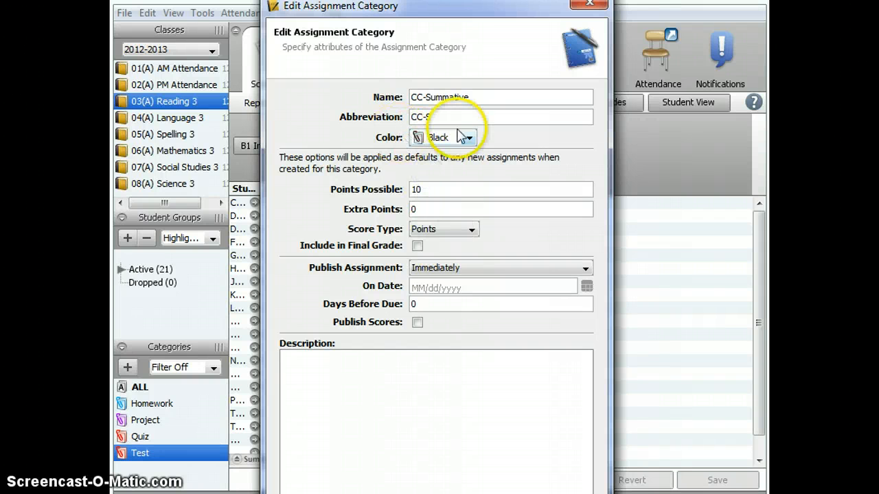
Set Points Possible to 0, enable Include in Final Grade and Publish Scores, and save the category.
{"action": "left_click_drag", "start_coordinate": [430, 189], "coordinate": [475, 192]}
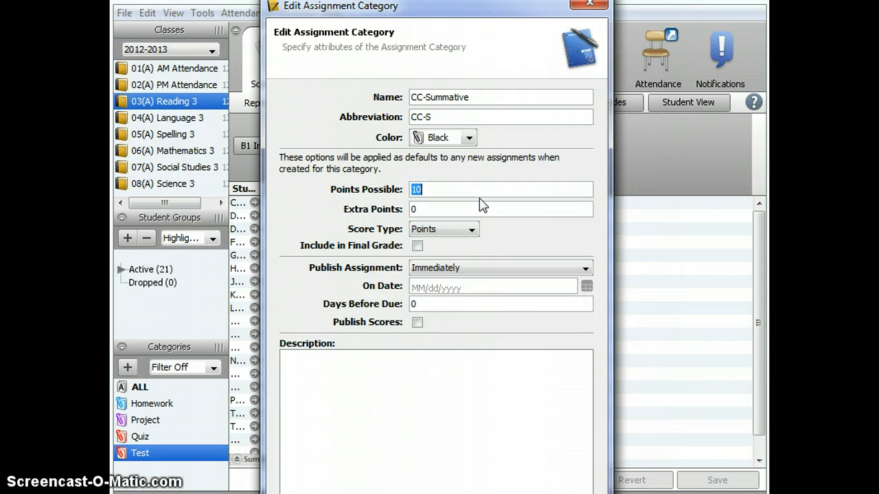
{"action": "type", "text": "0"}
{"action": "left_click_drag", "start_coordinate": [481, 203], "coordinate": [522, 249]}
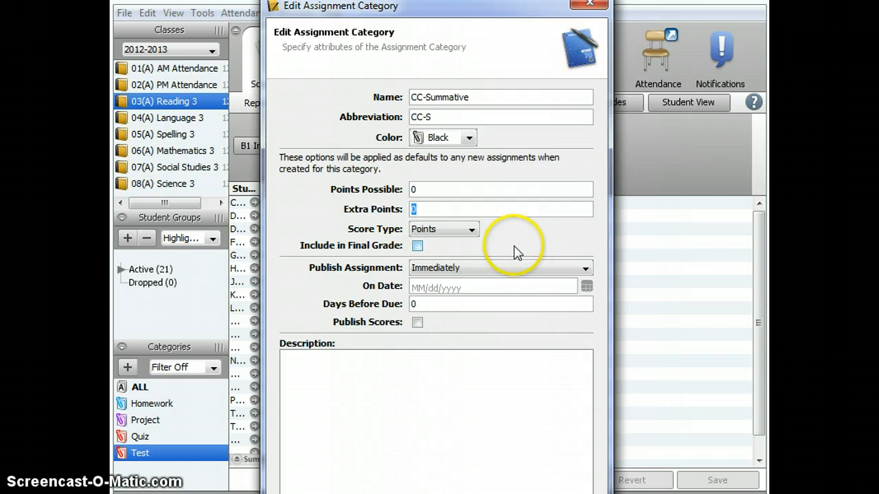
{"action": "left_click", "coordinate": [417, 246]}
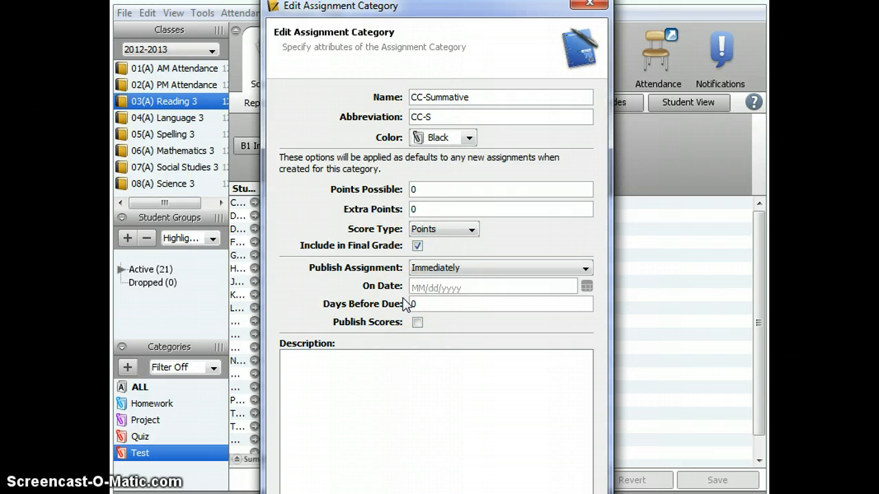
{"action": "left_click", "coordinate": [416, 322]}
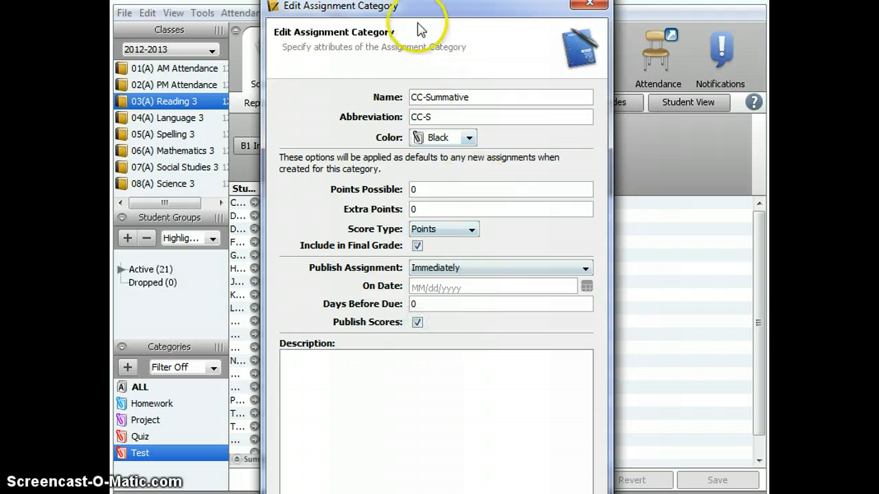
{"action": "left_click_drag", "start_coordinate": [415, 9], "coordinate": [392, 0]}
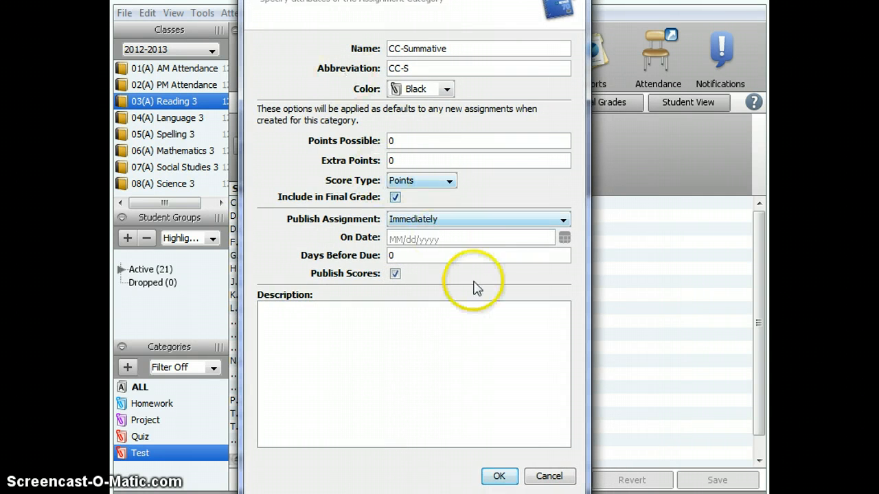
{"action": "left_click", "coordinate": [505, 475]}
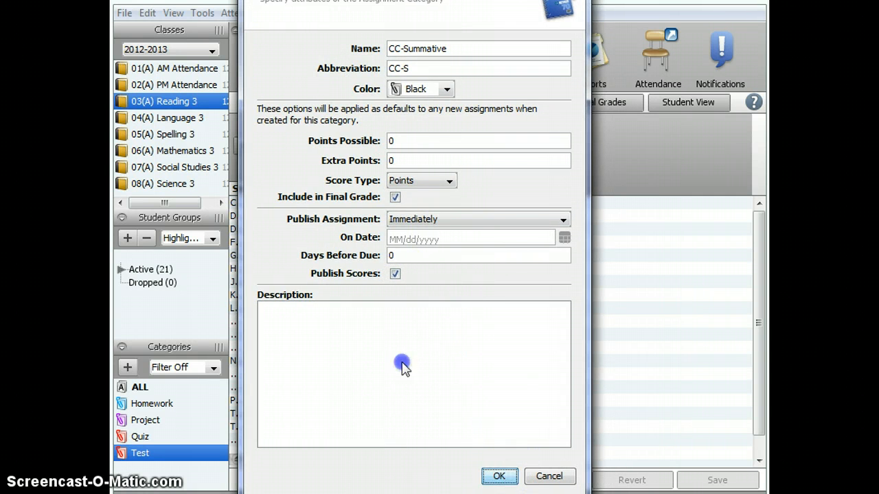
{"action": "left_click", "coordinate": [499, 474]}
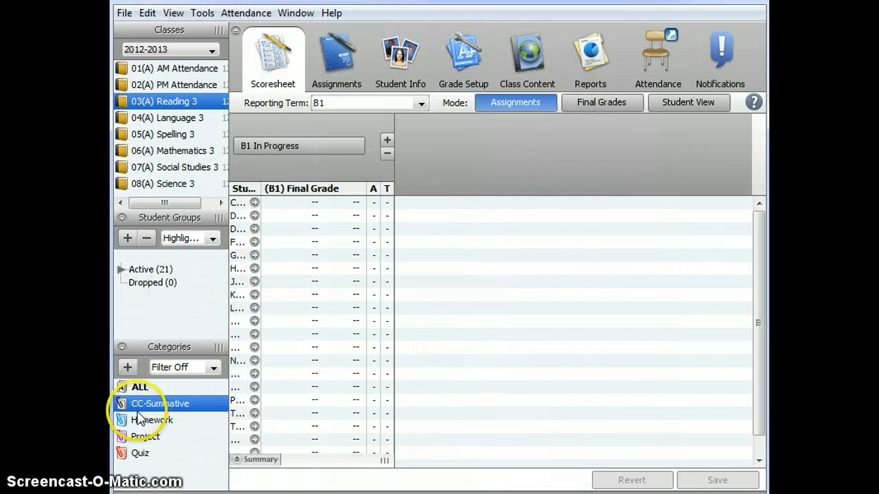
Open the Quiz category for editing and rename it CC-Fomative.
{"action": "left_click", "coordinate": [126, 455]}
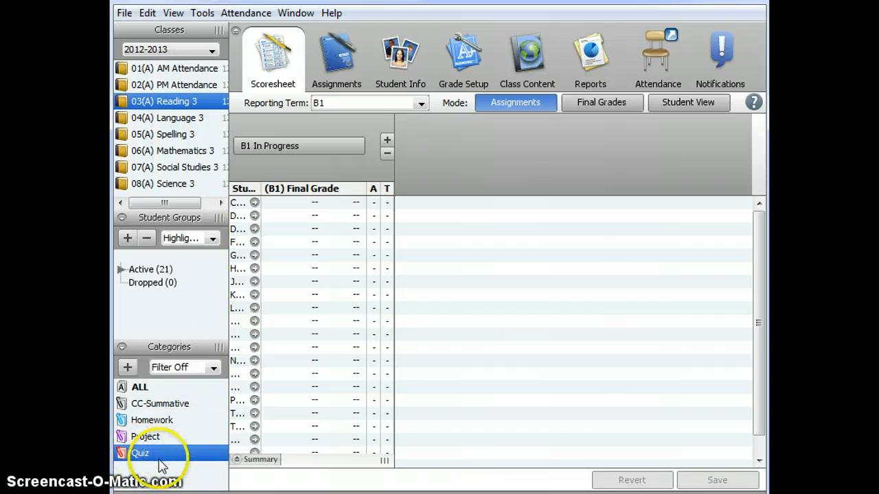
{"action": "right_click", "coordinate": [156, 457]}
{"action": "left_click", "coordinate": [181, 464]}
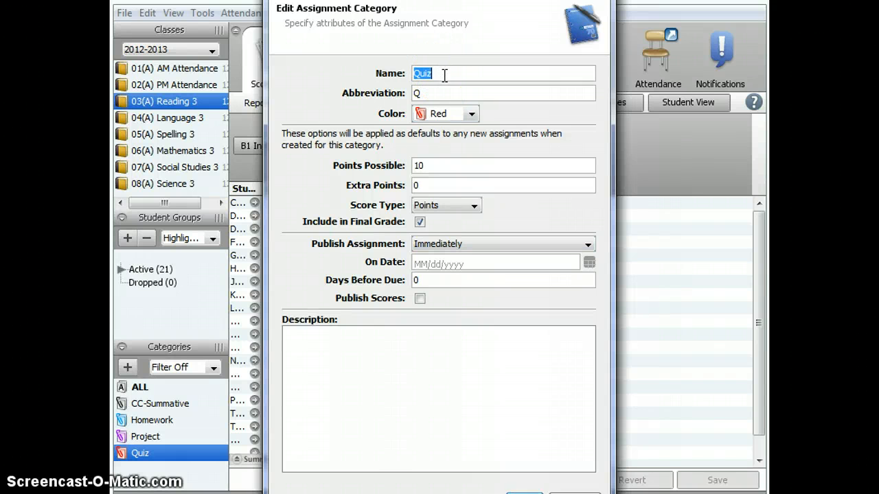
{"action": "type", "text": "c"}
{"action": "type", "text": "CC"}
{"action": "type", "text": "-Formativ"}
{"action": "type", "text": "e"}
{"action": "left_click", "coordinate": [446, 73]}
{"action": "type", "text": "a"}
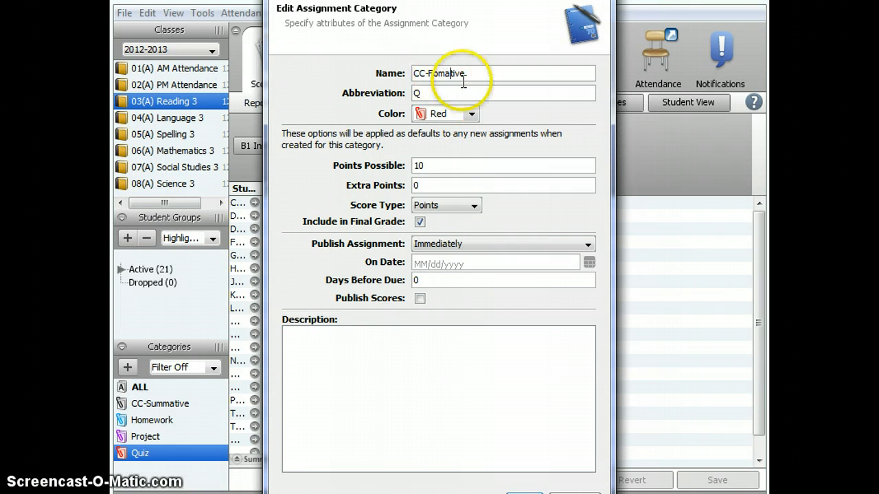
Set the Quiz category's abbreviation to CC-F and keep its color Red.
{"action": "left_click", "coordinate": [440, 91]}
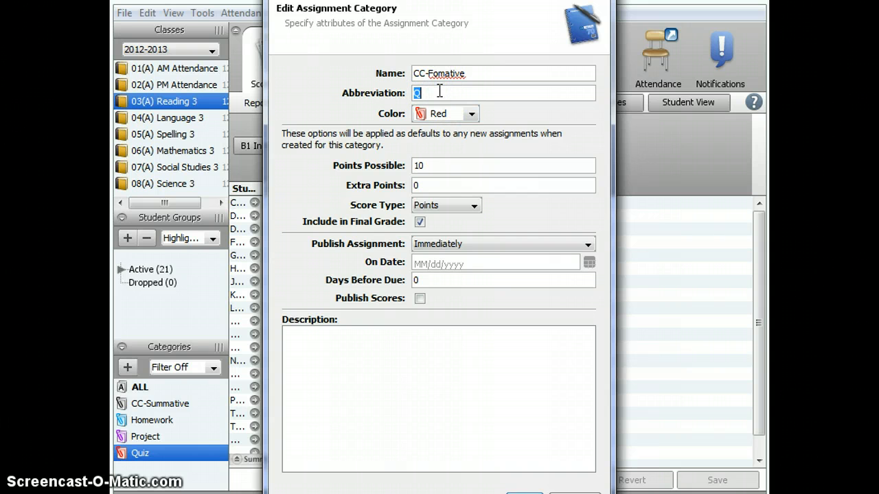
{"action": "type", "text": "CC-F"}
{"action": "left_click", "coordinate": [443, 113]}
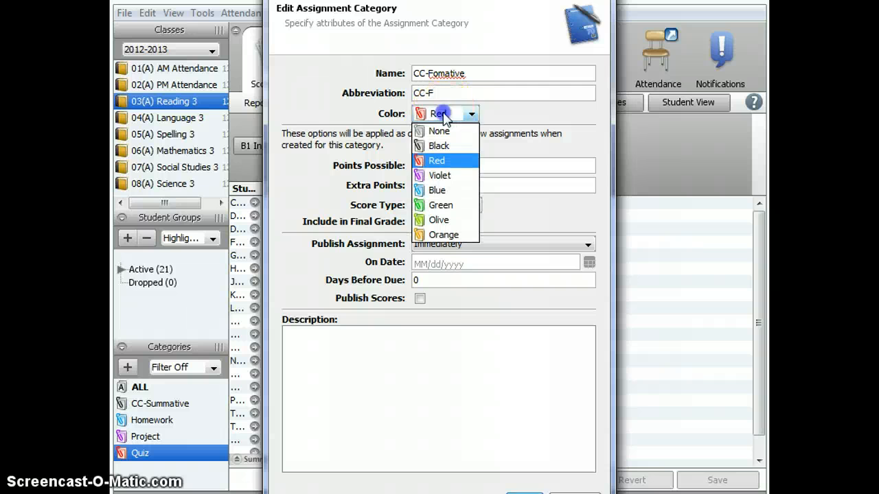
{"action": "left_click", "coordinate": [434, 162]}
Set Points Possible to 0 and clear Include in Final Grade.
{"action": "double_click", "coordinate": [433, 164]}
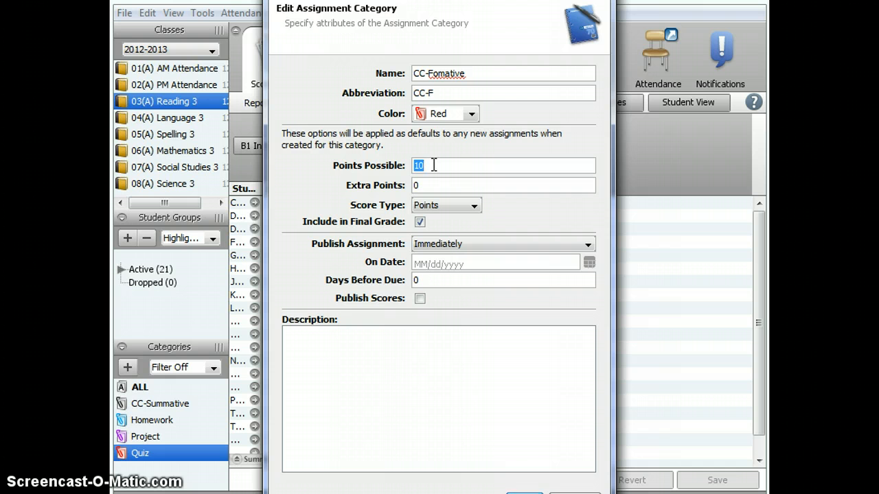
{"action": "type", "text": "0"}
{"action": "left_click", "coordinate": [418, 224]}
Enable Publish Scores and save the CC-Fomative category.
{"action": "left_click", "coordinate": [420, 299]}
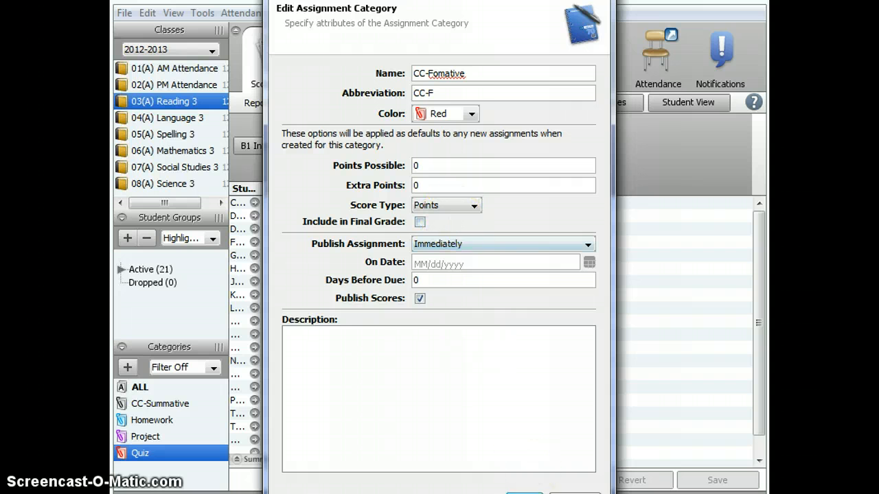
{"action": "left_click_drag", "start_coordinate": [480, 18], "coordinate": [468, 1]}
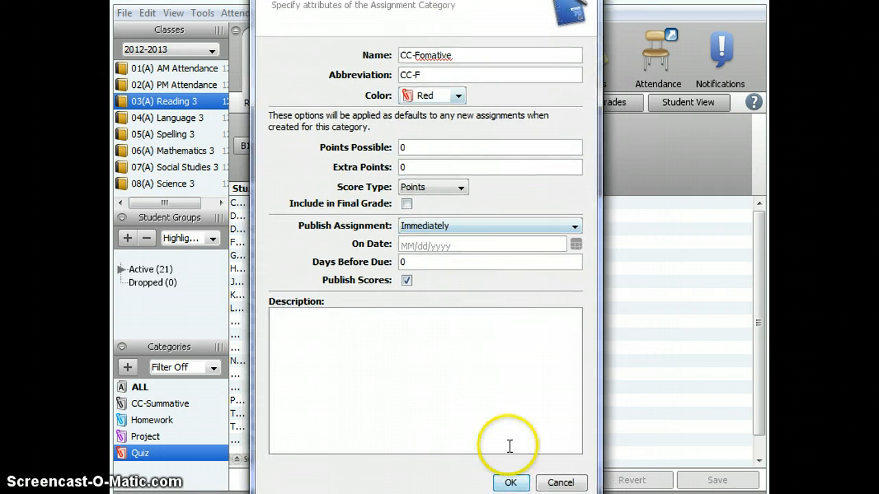
{"action": "left_click", "coordinate": [510, 482]}
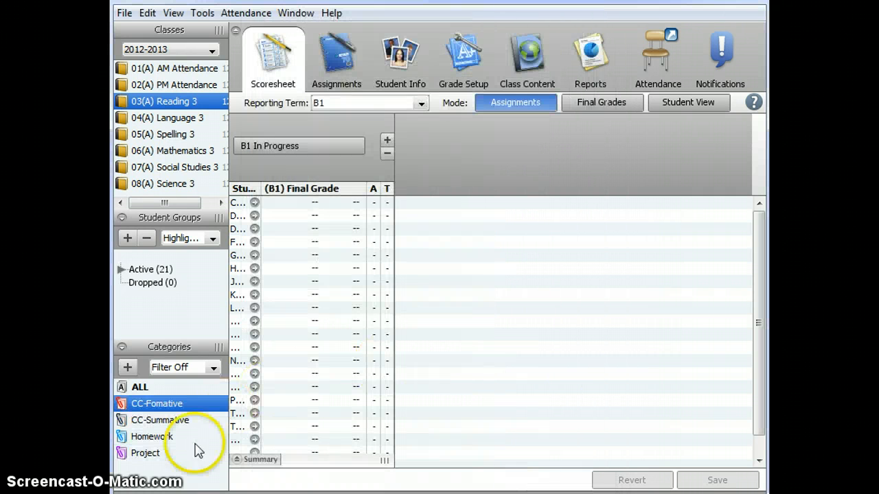
Open the Homework category for editing and rename it CC-Practice.
{"action": "left_click", "coordinate": [153, 439]}
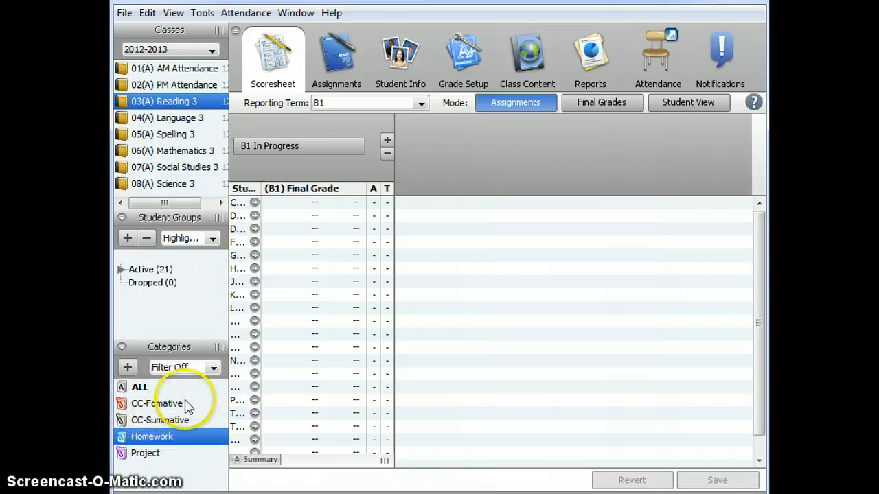
{"action": "right_click", "coordinate": [147, 439]}
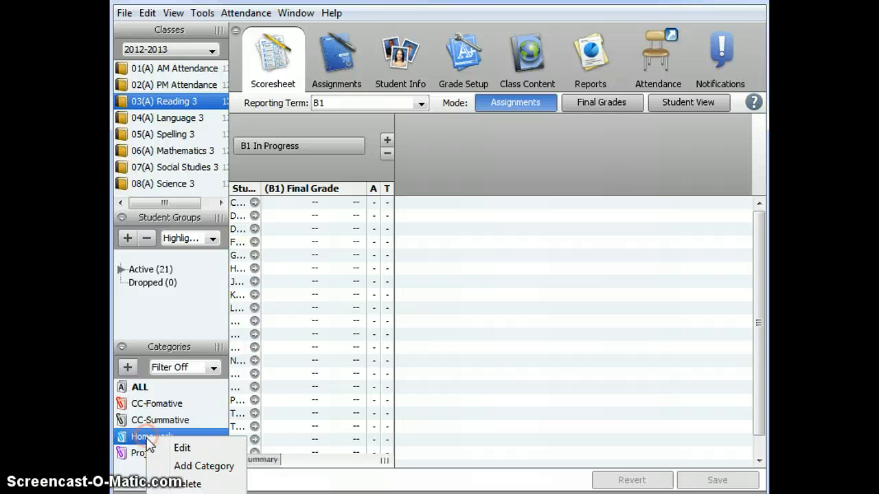
{"action": "left_click", "coordinate": [181, 447]}
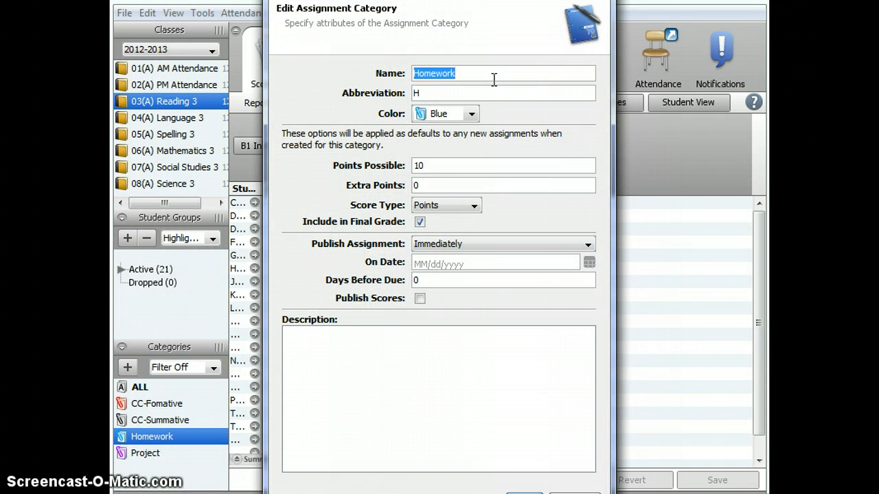
{"action": "type", "text": "CC"}
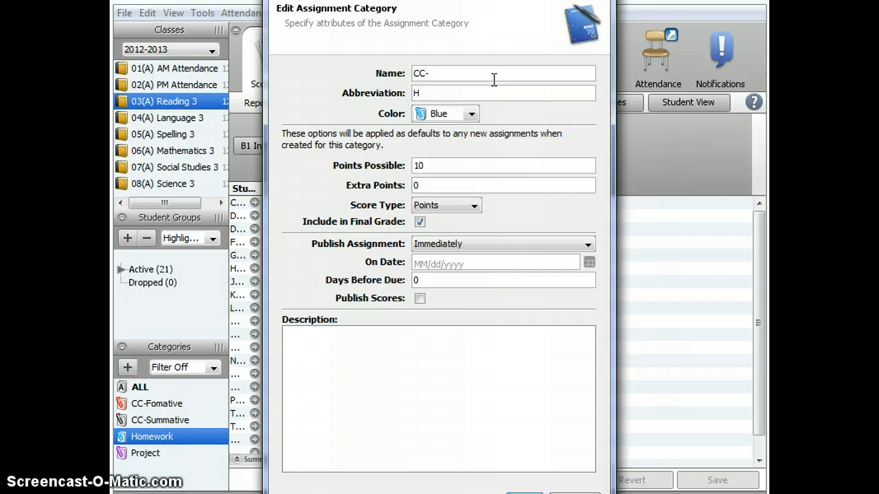
{"action": "type", "text": "-Practice"}
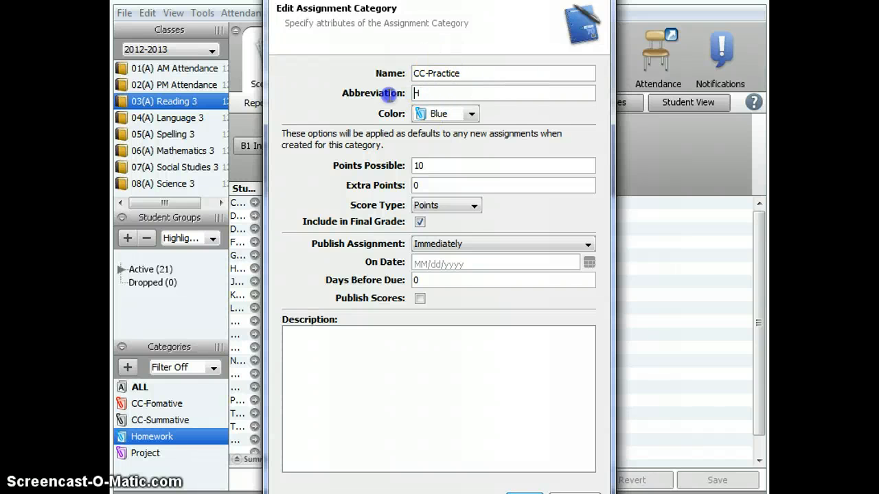
Set the Homework category's abbreviation to CC--P.
{"action": "double_click", "coordinate": [491, 96]}
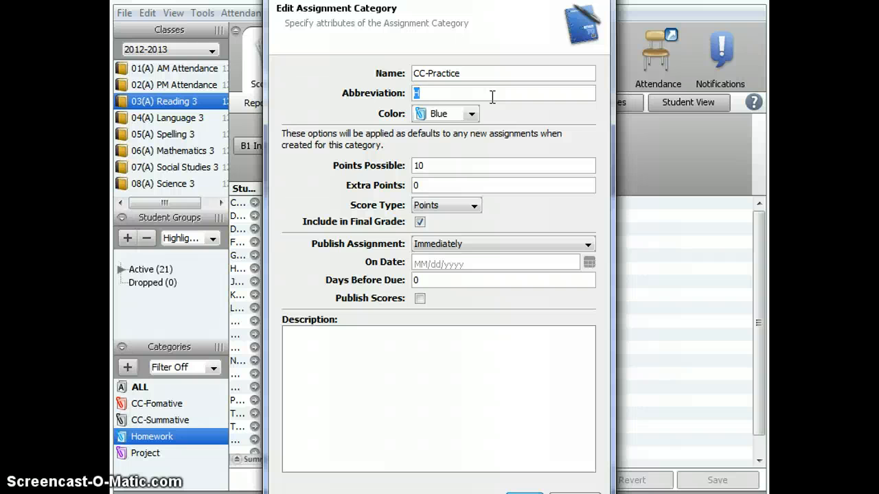
{"action": "type", "text": "CC--P"}
Set the category's Points Possible to 0 and clear Include in Final Grade.
{"action": "left_click", "coordinate": [418, 165]}
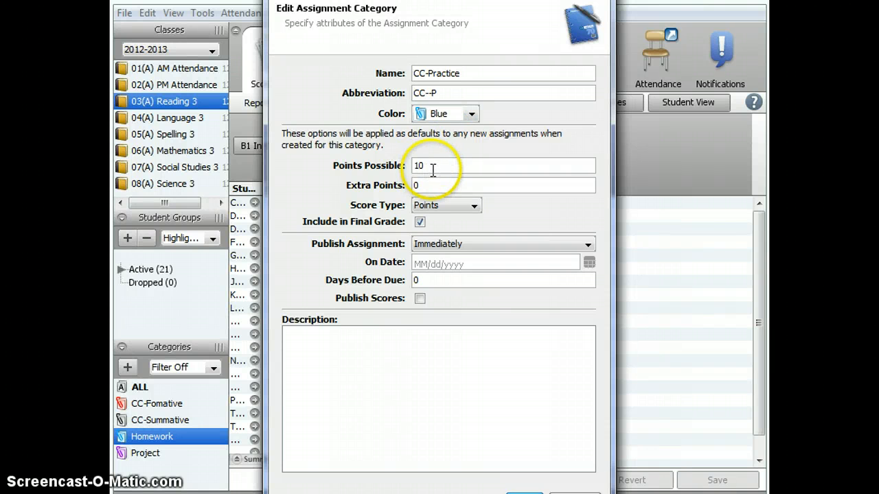
{"action": "double_click", "coordinate": [433, 168]}
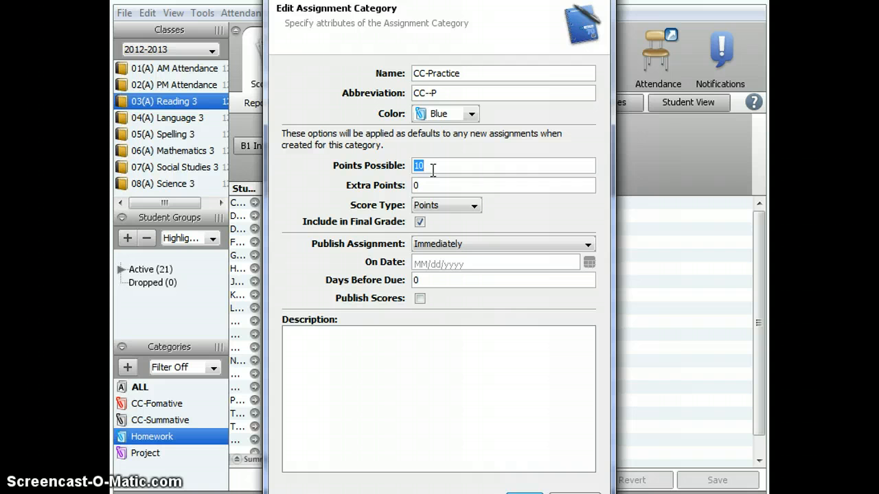
{"action": "type", "text": "0"}
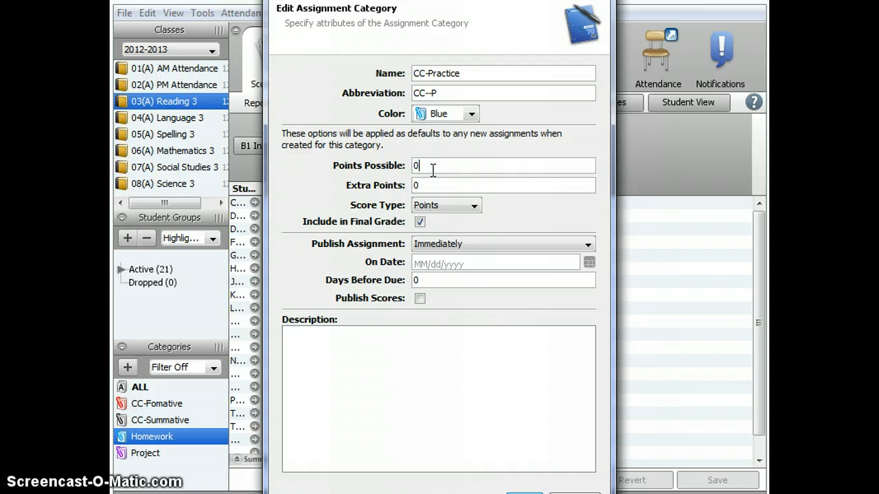
{"action": "left_click", "coordinate": [419, 222]}
Enable Publish Scores and save the CC-Practice category.
{"action": "left_click", "coordinate": [420, 300]}
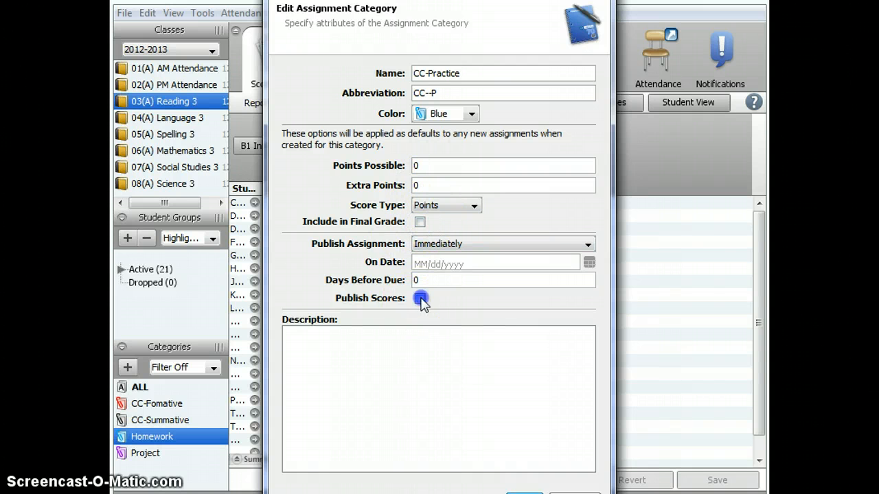
{"action": "left_click_drag", "start_coordinate": [496, 0], "coordinate": [474, 0]}
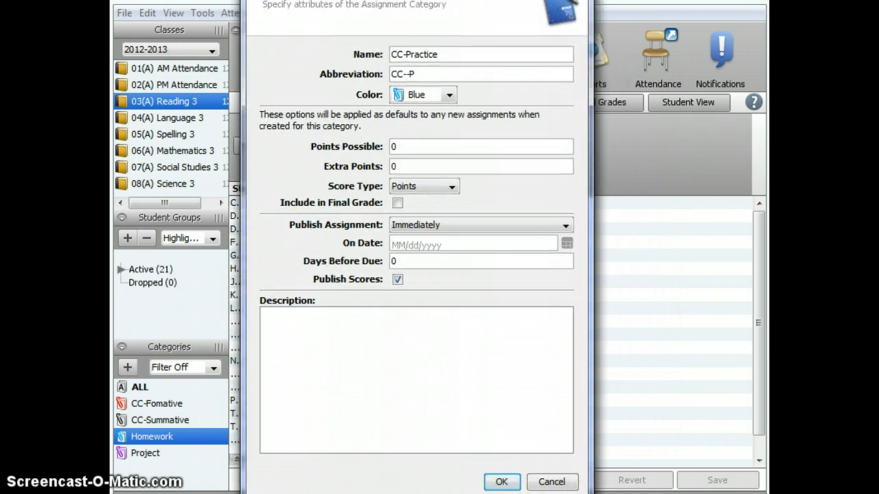
{"action": "left_click", "coordinate": [501, 481]}
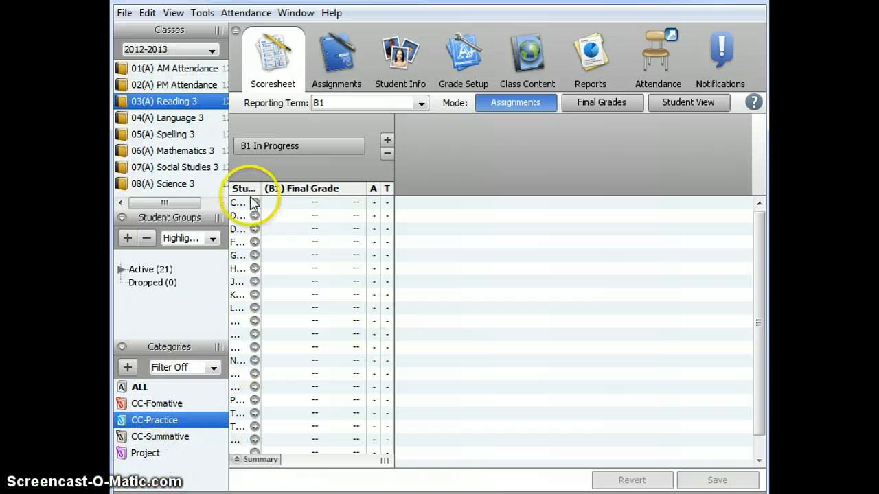
Switch between the Spelling 3, PM Attendance and Reading 3 classes to compare their category lists.
{"action": "left_click", "coordinate": [174, 136]}
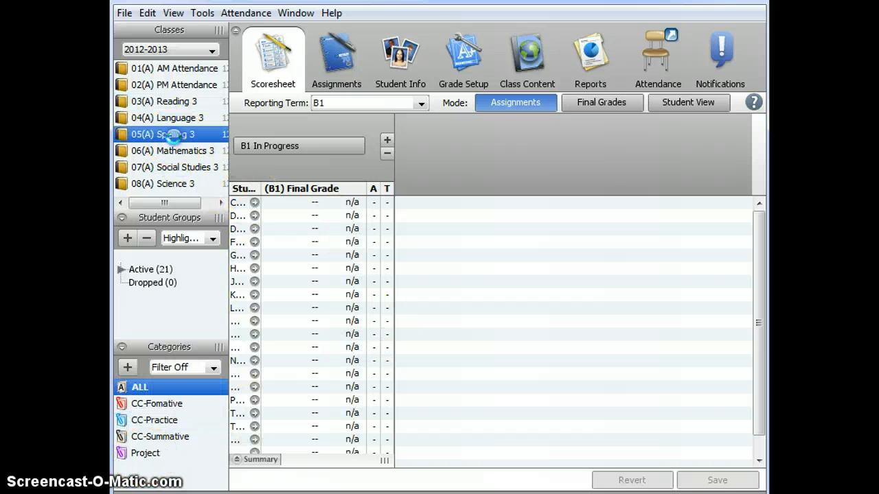
{"action": "left_click", "coordinate": [176, 85]}
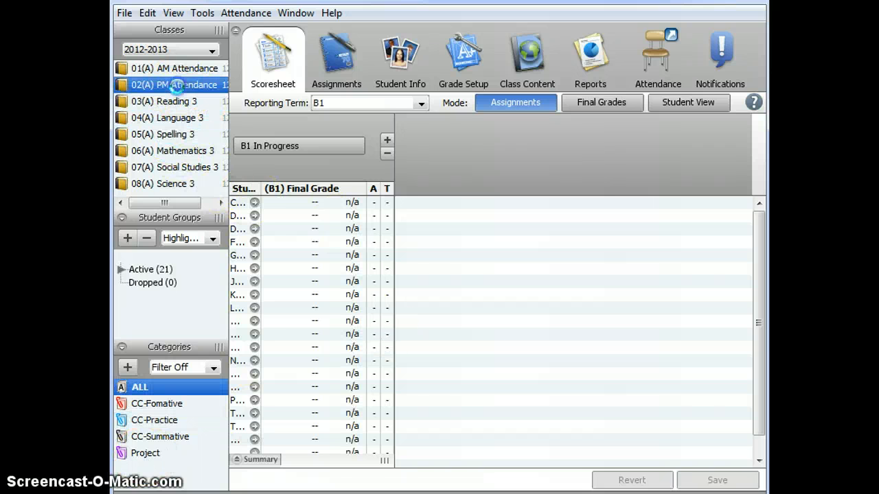
{"action": "left_click", "coordinate": [172, 135]}
{"action": "left_click", "coordinate": [141, 455]}
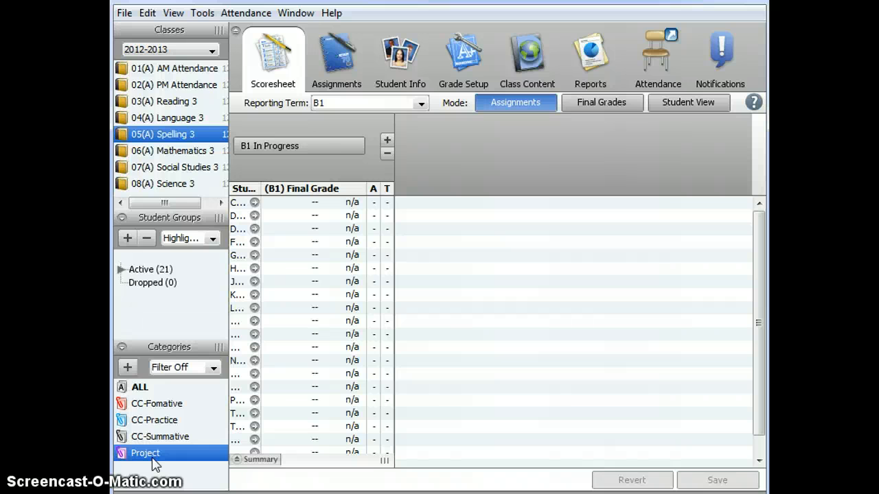
{"action": "left_click", "coordinate": [264, 460]}
{"action": "left_click", "coordinate": [164, 101]}
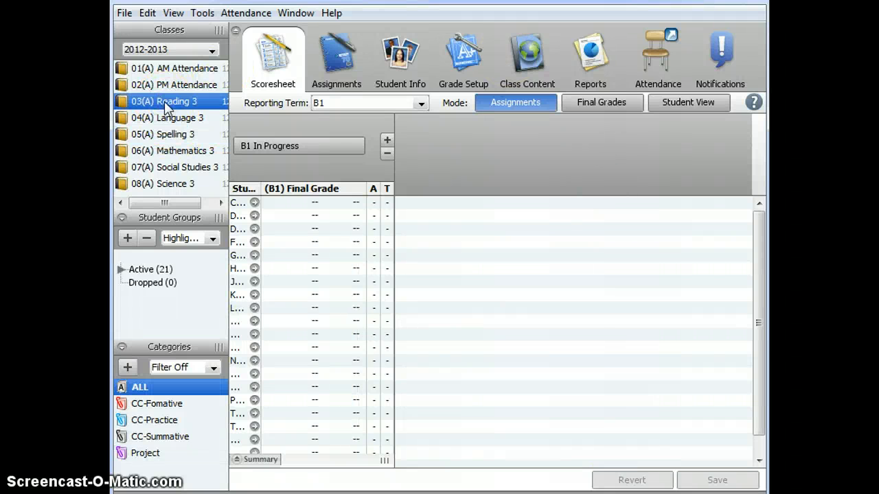
Start a new assignment in Reading 3 and set its category to CC-Practice.
{"action": "left_click", "coordinate": [387, 141]}
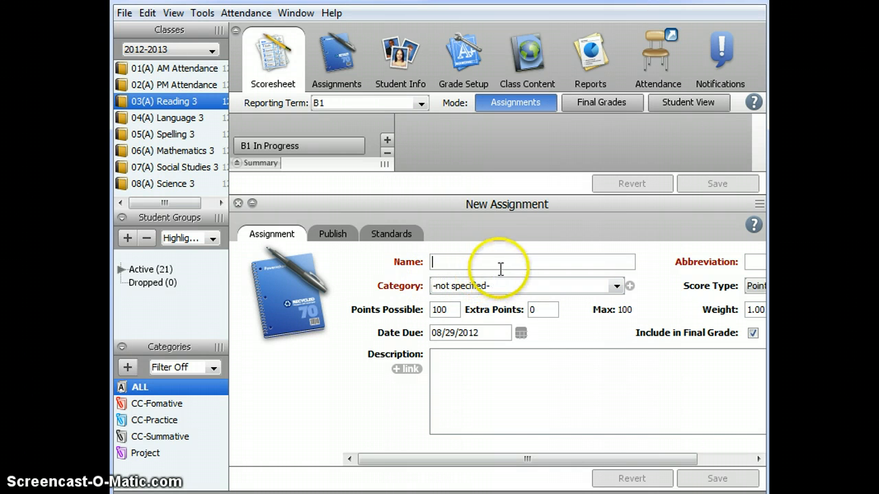
{"action": "left_click", "coordinate": [540, 286]}
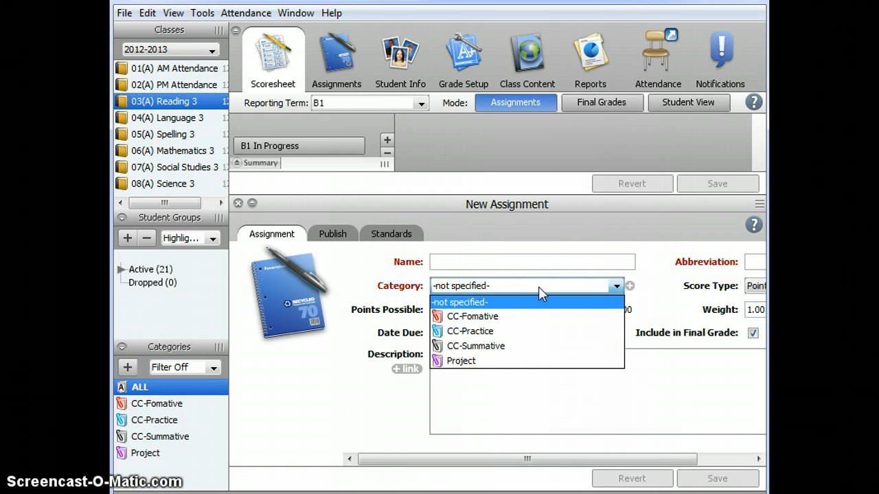
{"action": "left_click", "coordinate": [483, 345]}
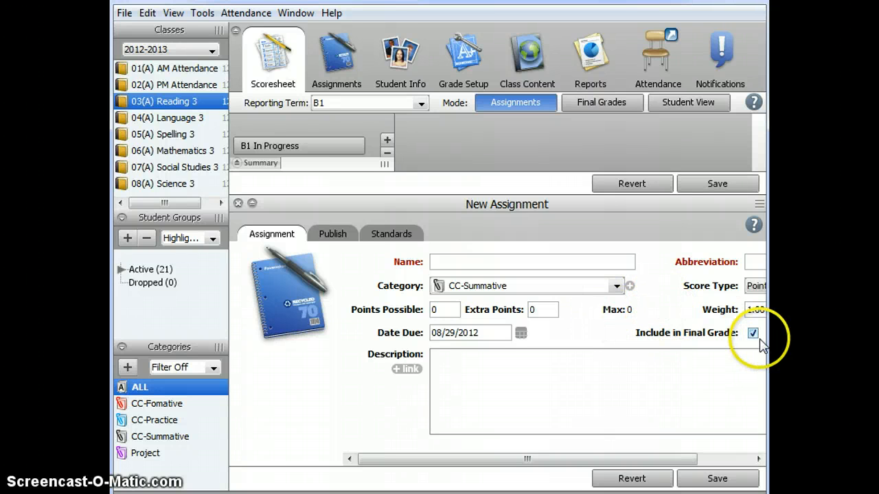
{"action": "left_click", "coordinate": [557, 287]}
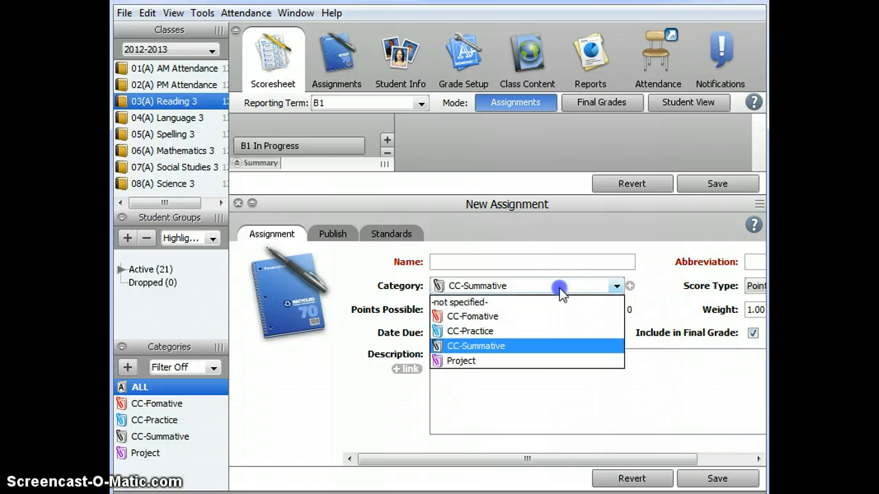
{"action": "left_click", "coordinate": [516, 332]}
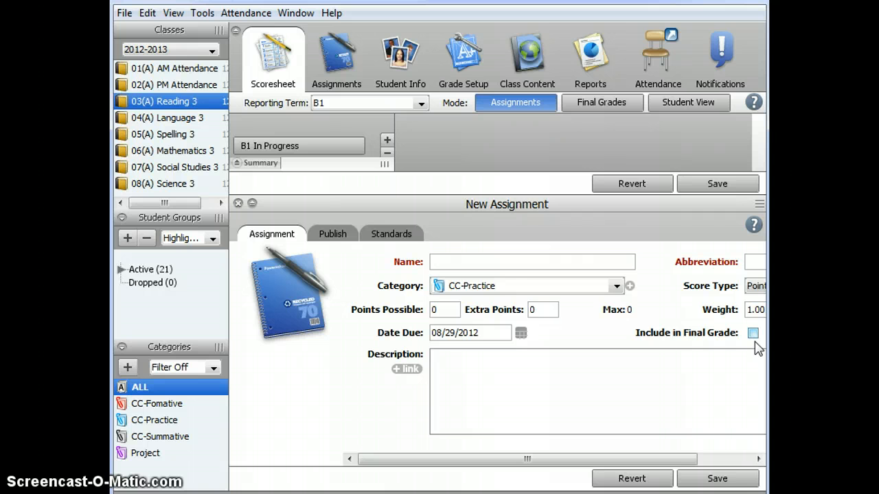
{"action": "left_click", "coordinate": [452, 330]}
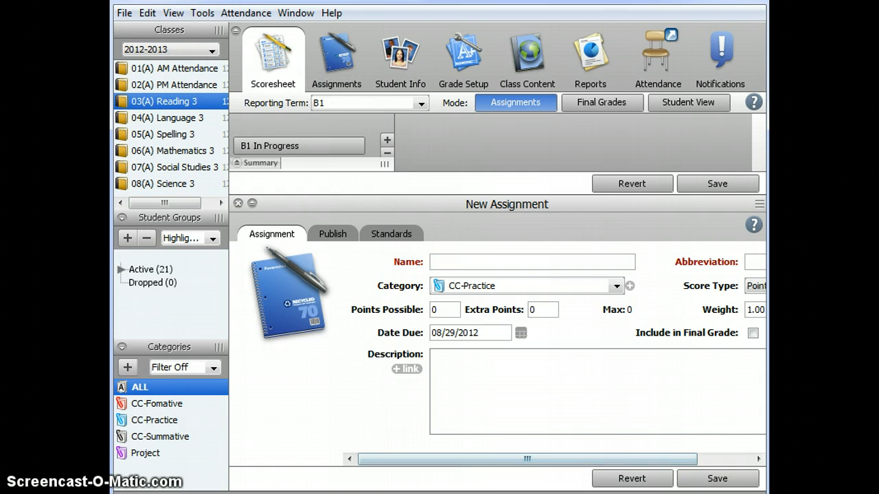
{"action": "left_click", "coordinate": [515, 493]}
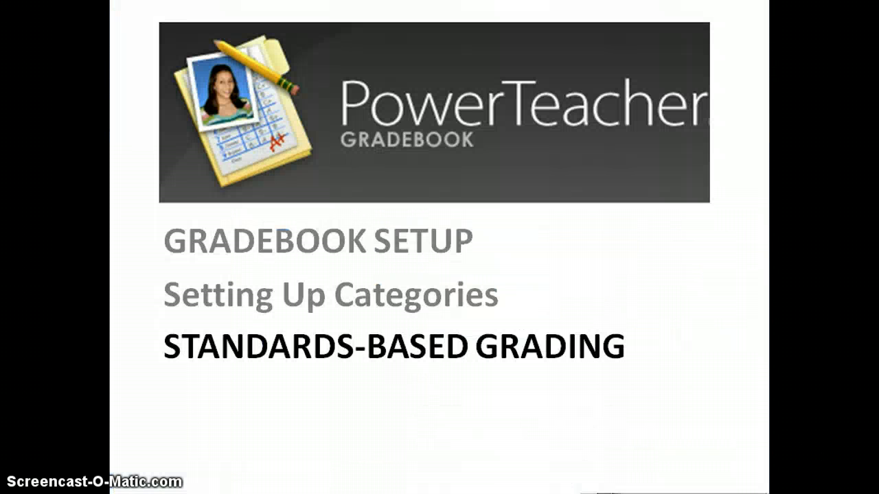